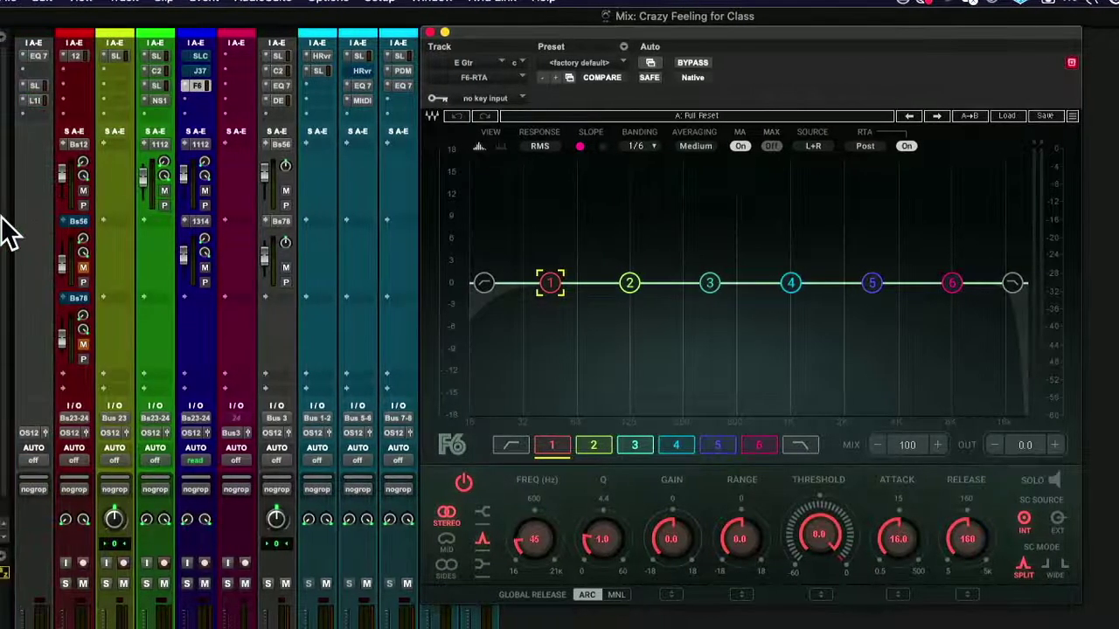
Switch to the Edit window and play the opening of the last E Gtr clip before the End marker through the F6-RTA analyzer.
drag(607, 29, 418, 24)
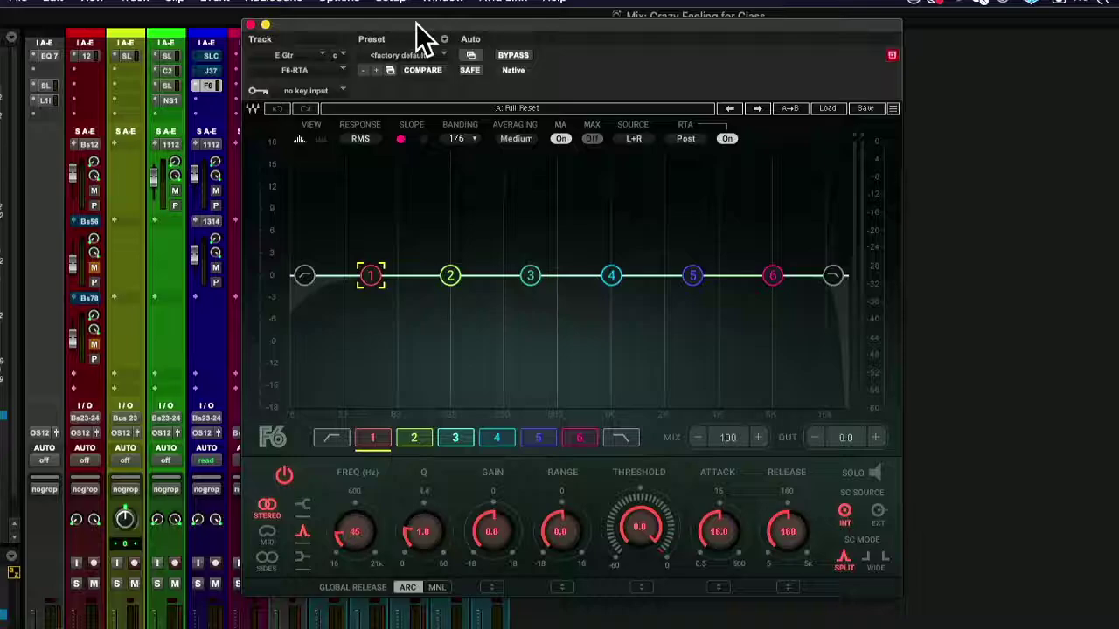
key(super+equal)
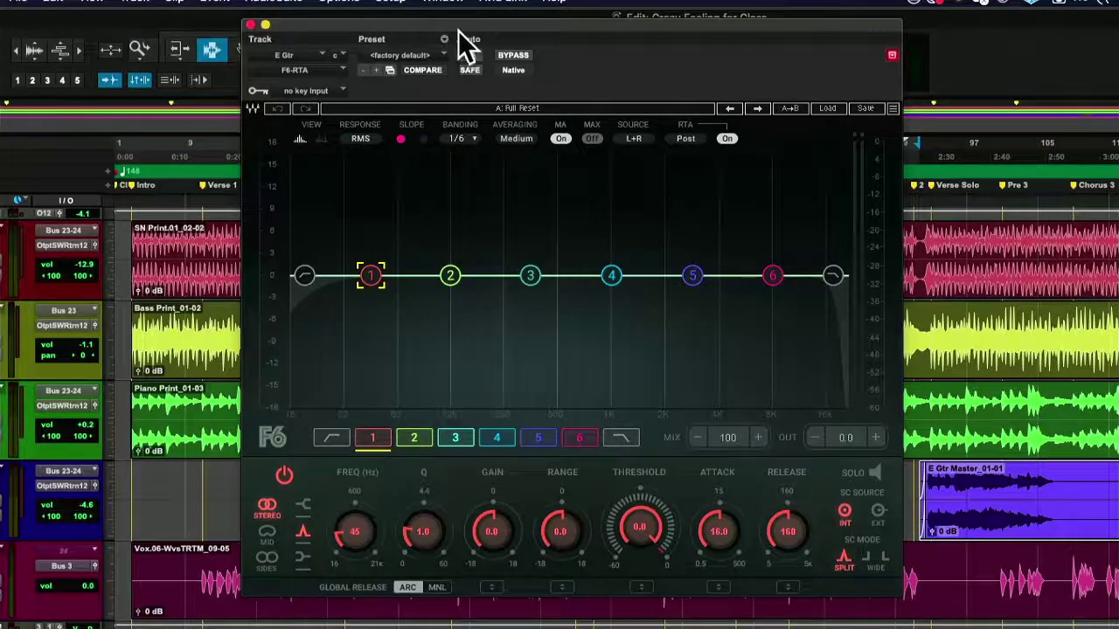
drag(469, 27, 329, 30)
scroll(862, 187, right, 15)
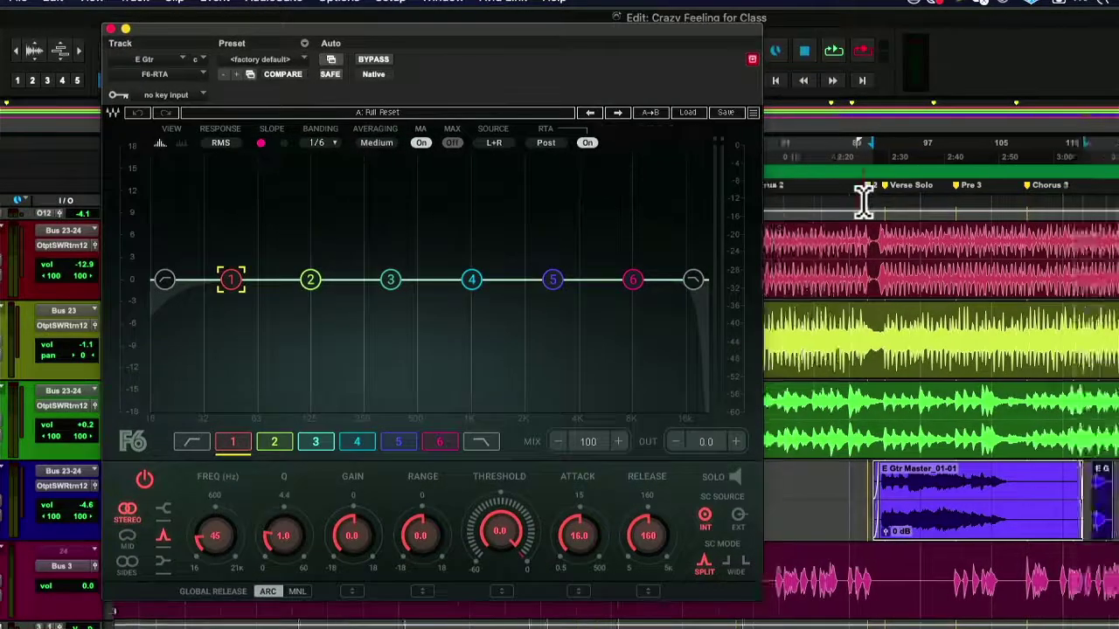
drag(712, 41, 585, 43)
drag(754, 495, 778, 507)
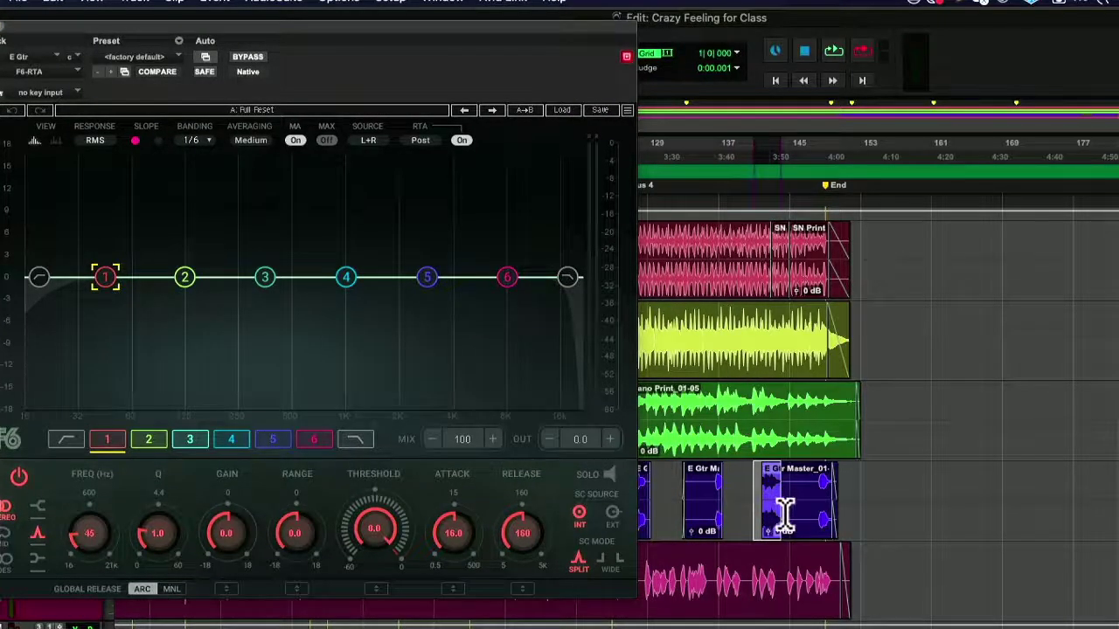
key(space)
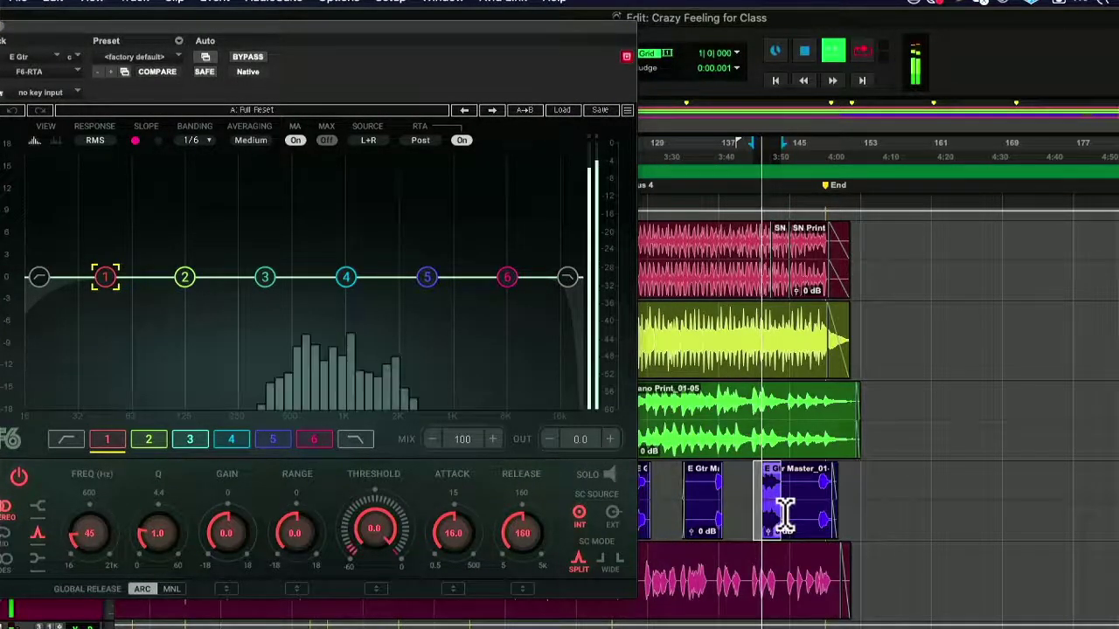
Audition the end of the second-to-last E Gtr clip, stop playback, and raise that clip's gain to +3.5 dB.
drag(706, 496, 734, 500)
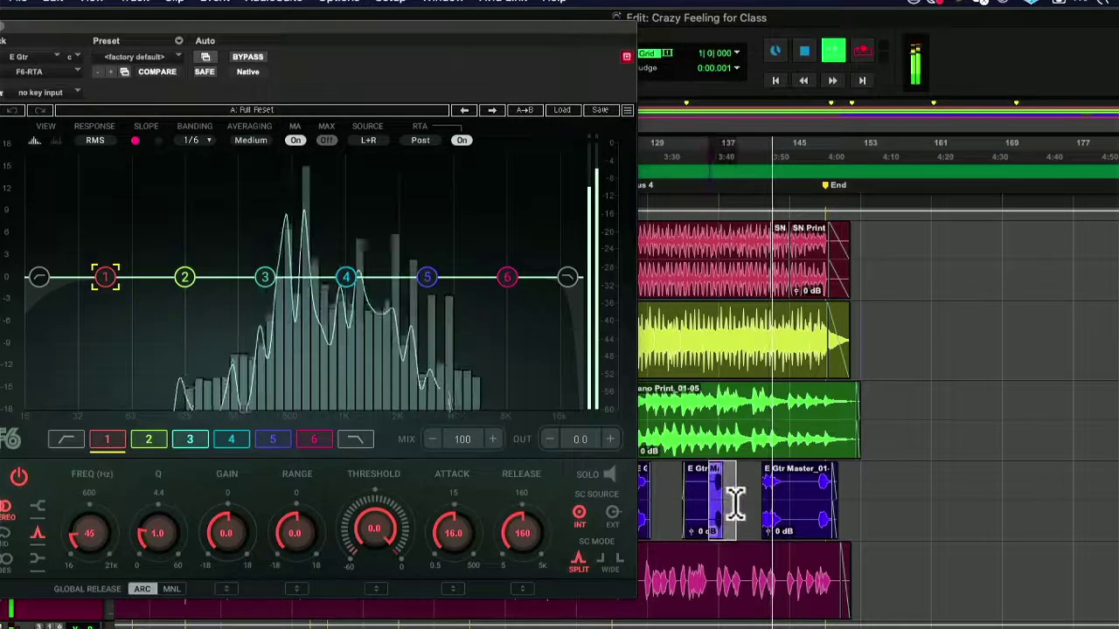
key(space)
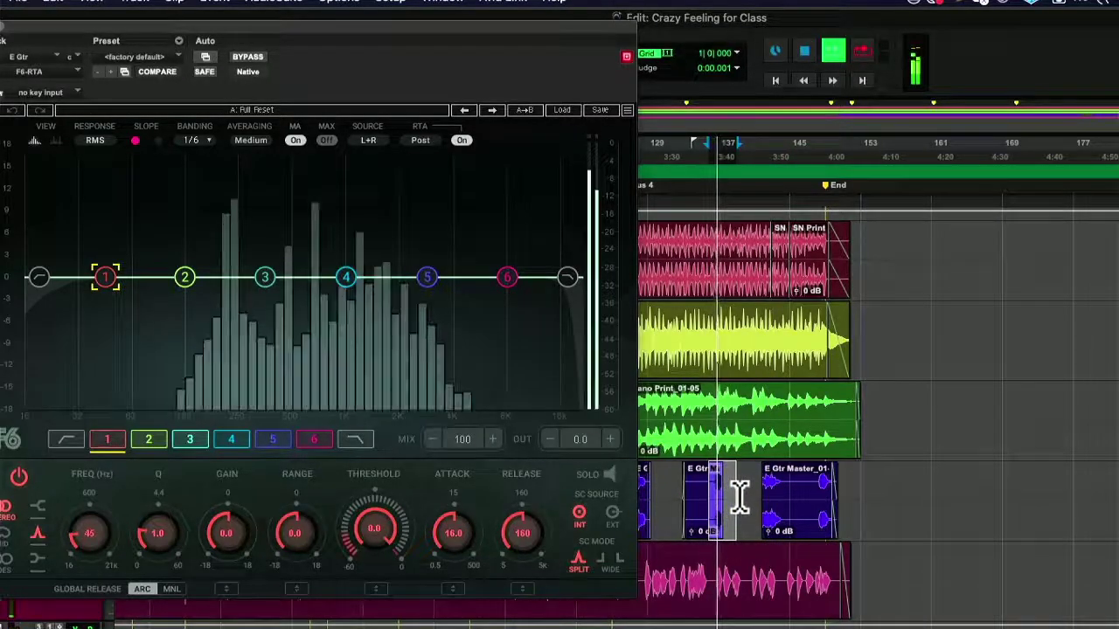
key(space)
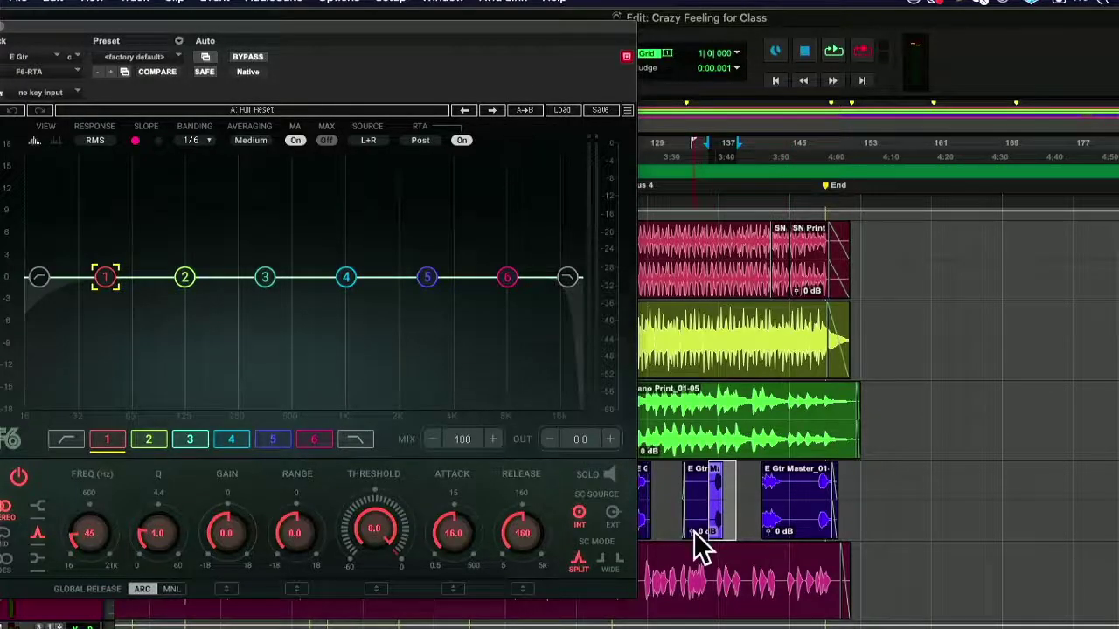
drag(694, 531, 700, 531)
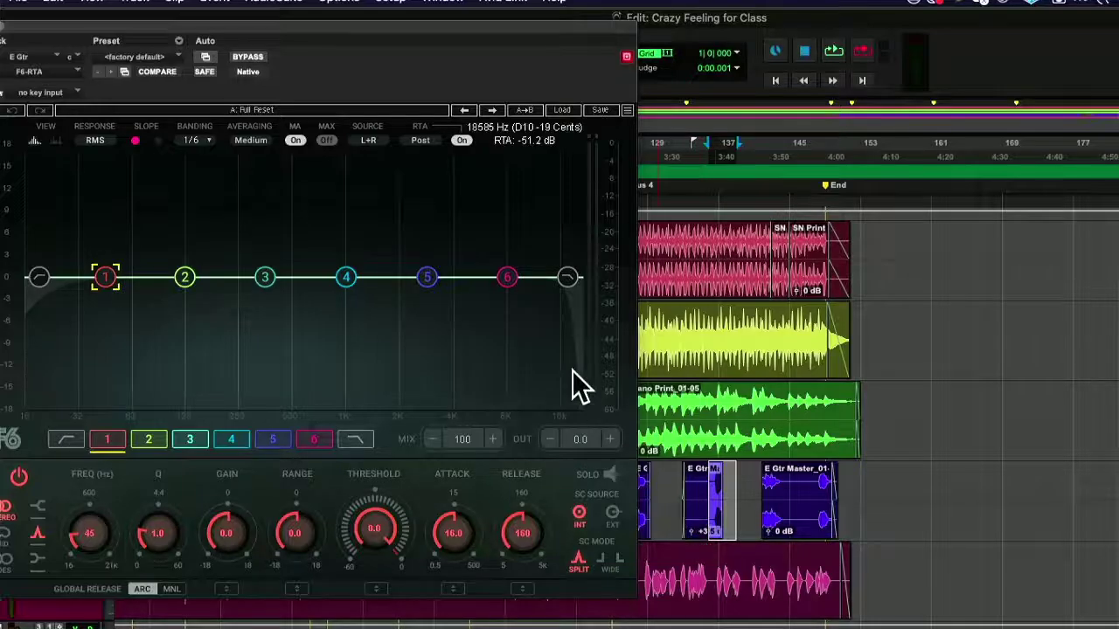
Move the F6-RTA window clear of the track controls, solo the E Gtr track, and play the song.
drag(393, 35, 629, 28)
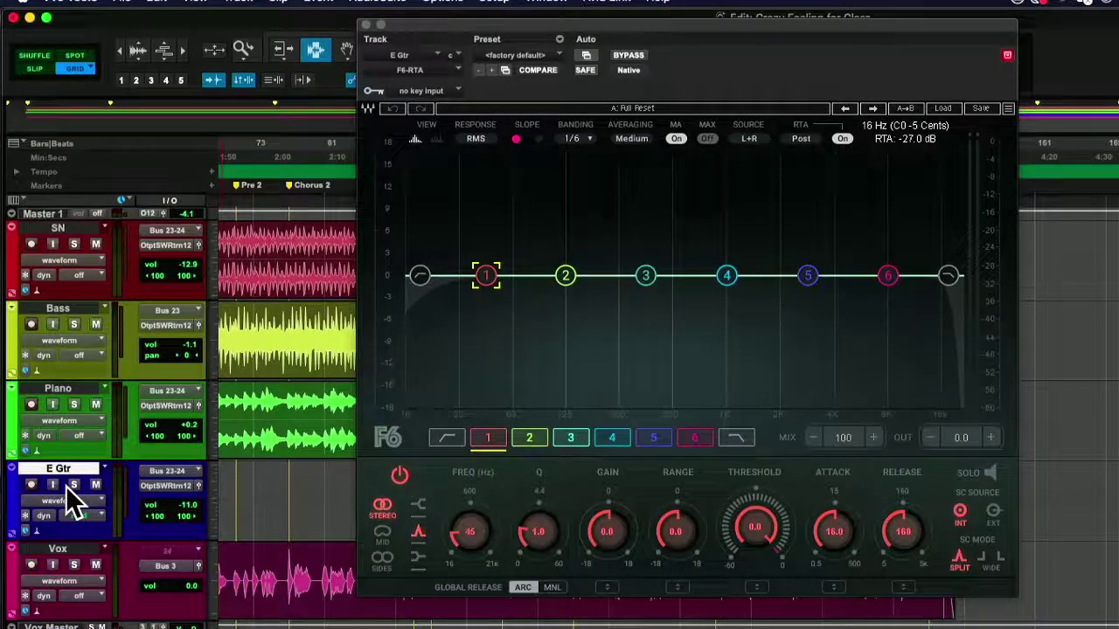
click(75, 485)
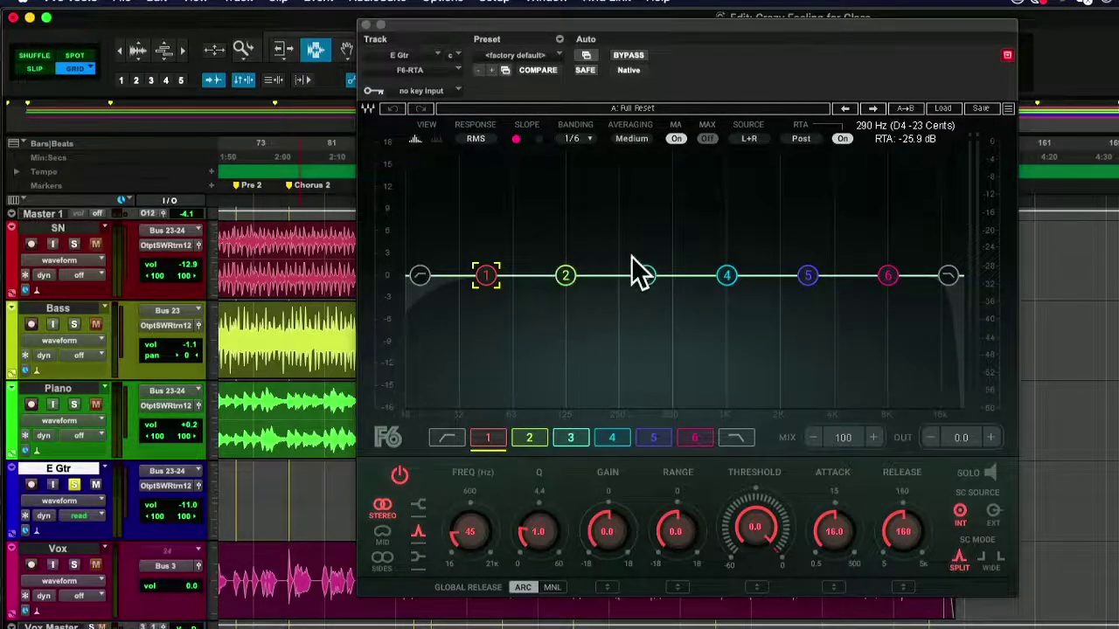
key(space)
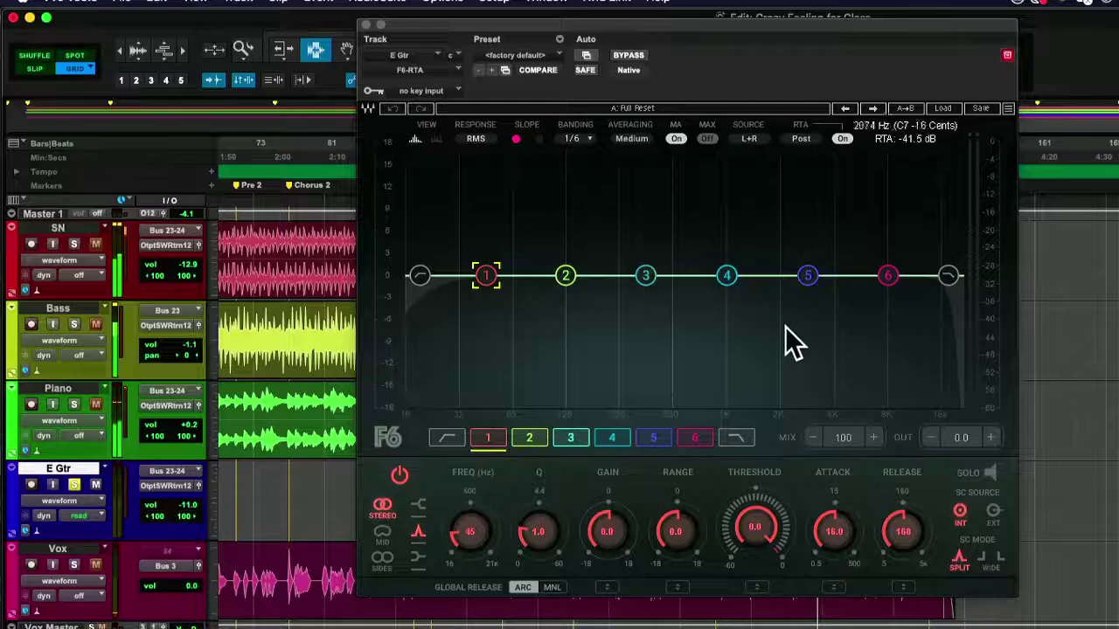
key(space)
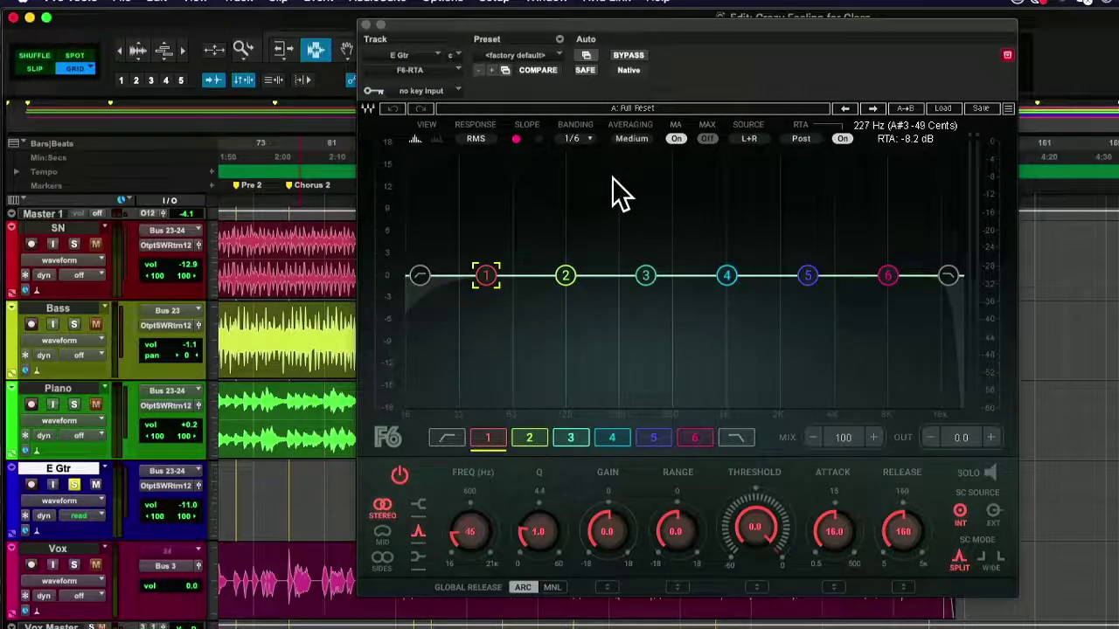
key(space)
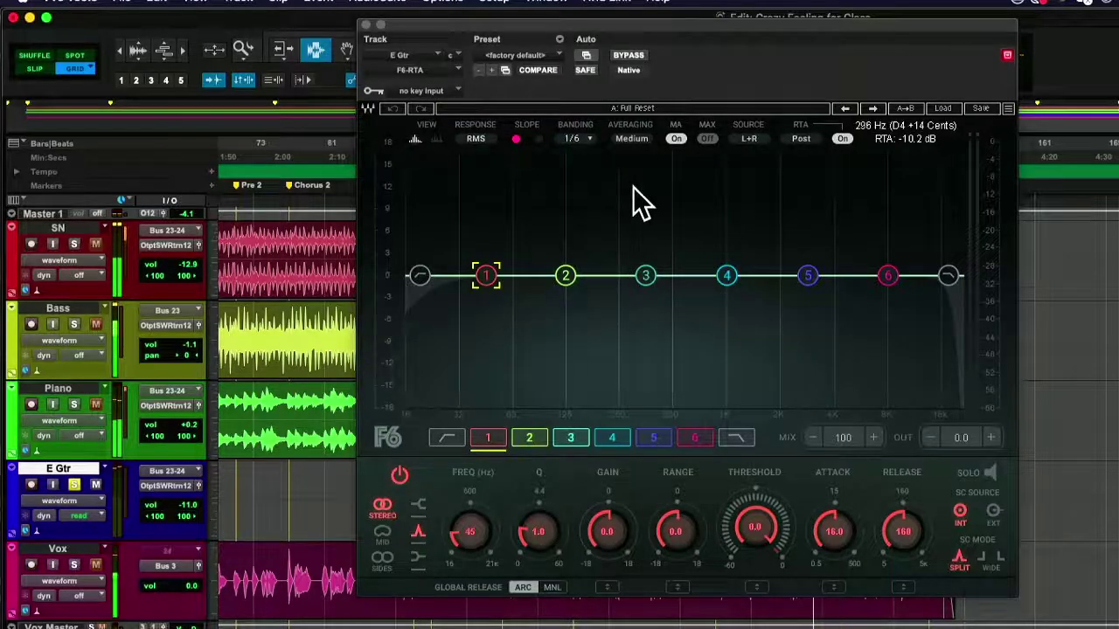
Boost F6 band 3 to about 13.1 dB at 260 Hz and band 5 to about 7.5 dB at 2826 Hz.
drag(646, 276, 631, 234)
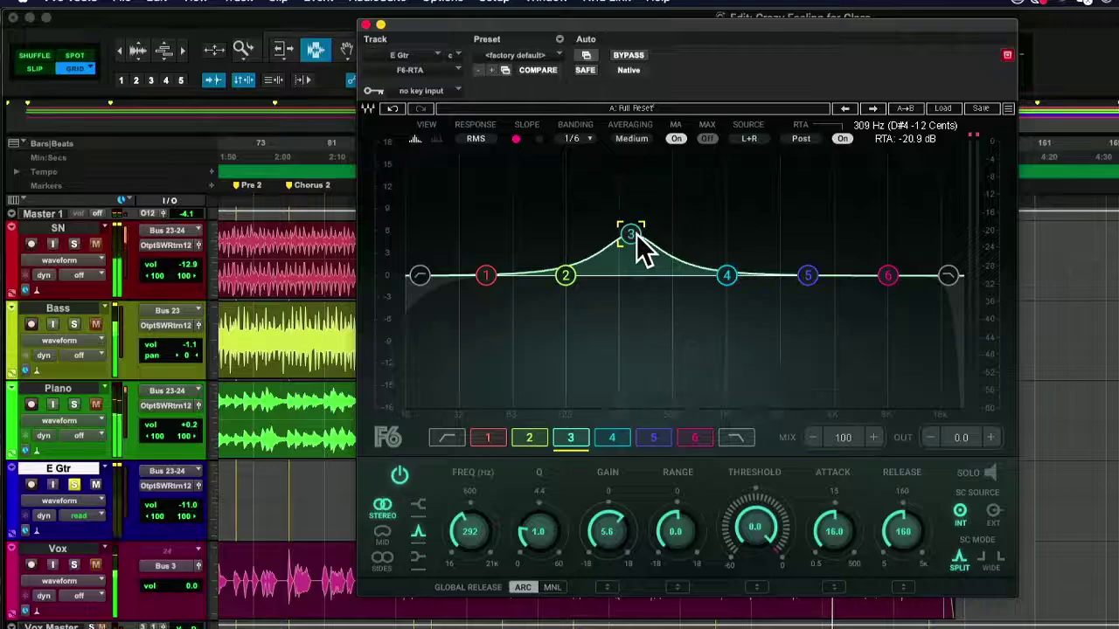
drag(636, 233, 621, 180)
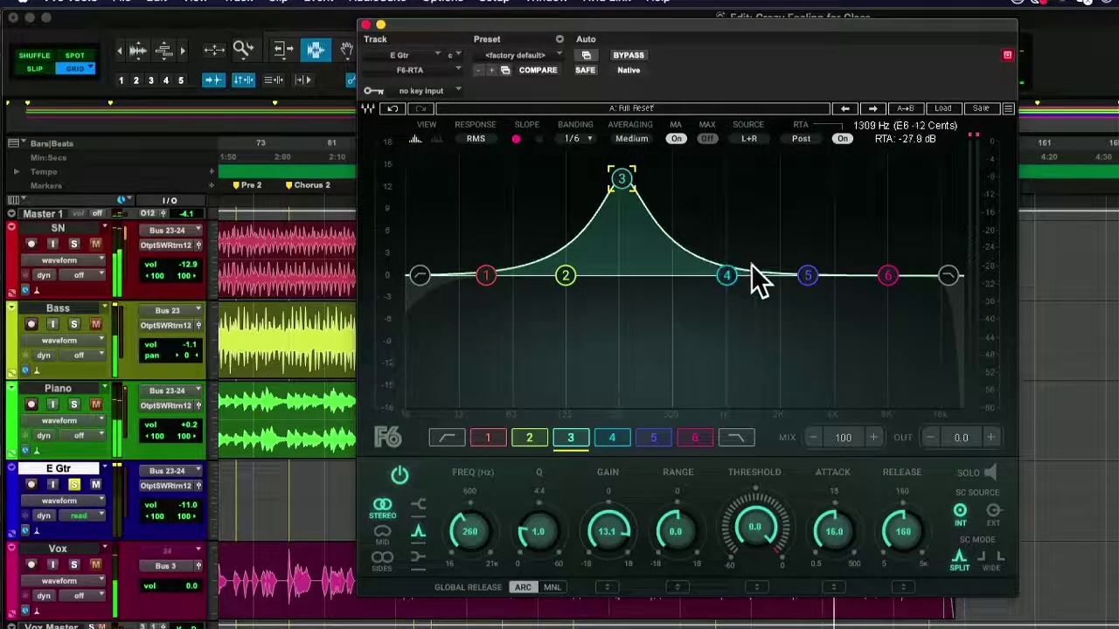
drag(807, 275, 813, 223)
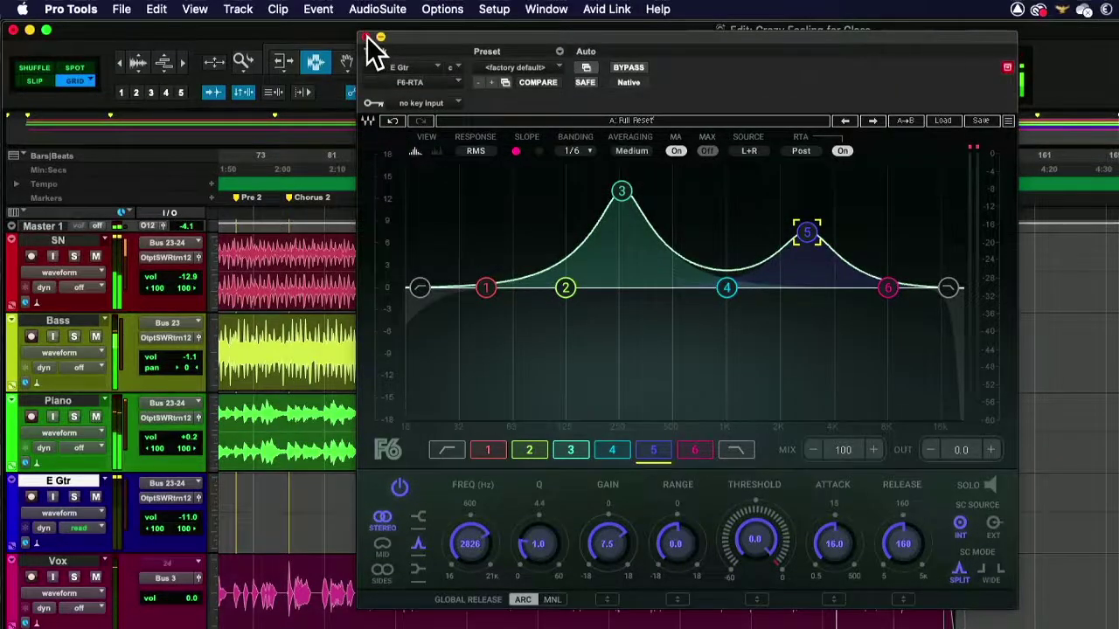
Close the F6-RTA window and audition the E Gtr passages starting at bars 127 and 136 in the mix.
click(368, 25)
click(733, 501)
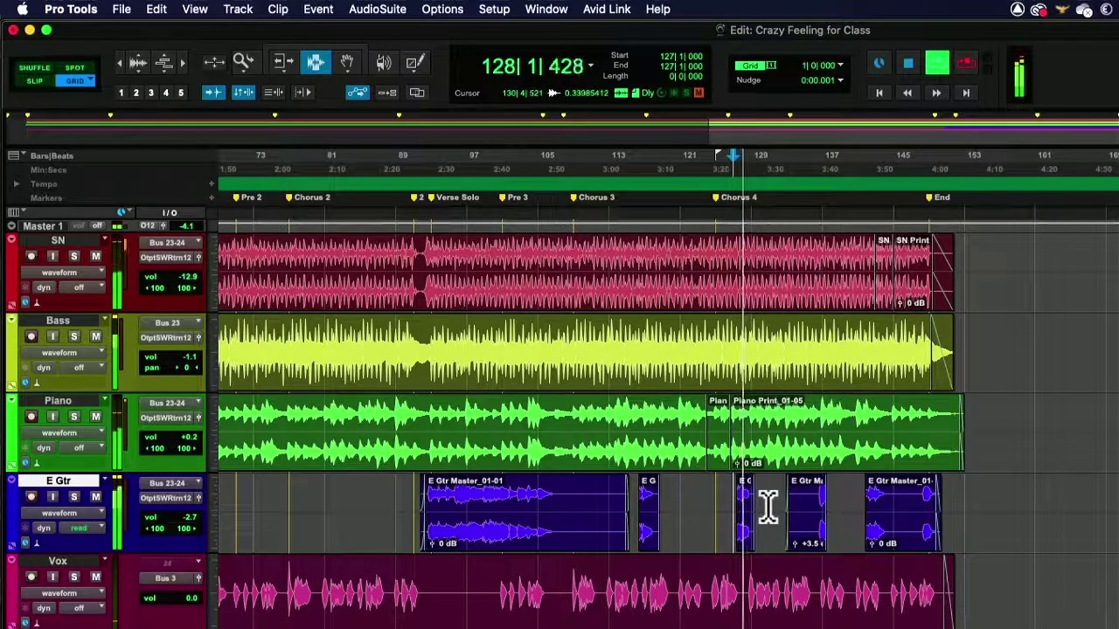
click(813, 502)
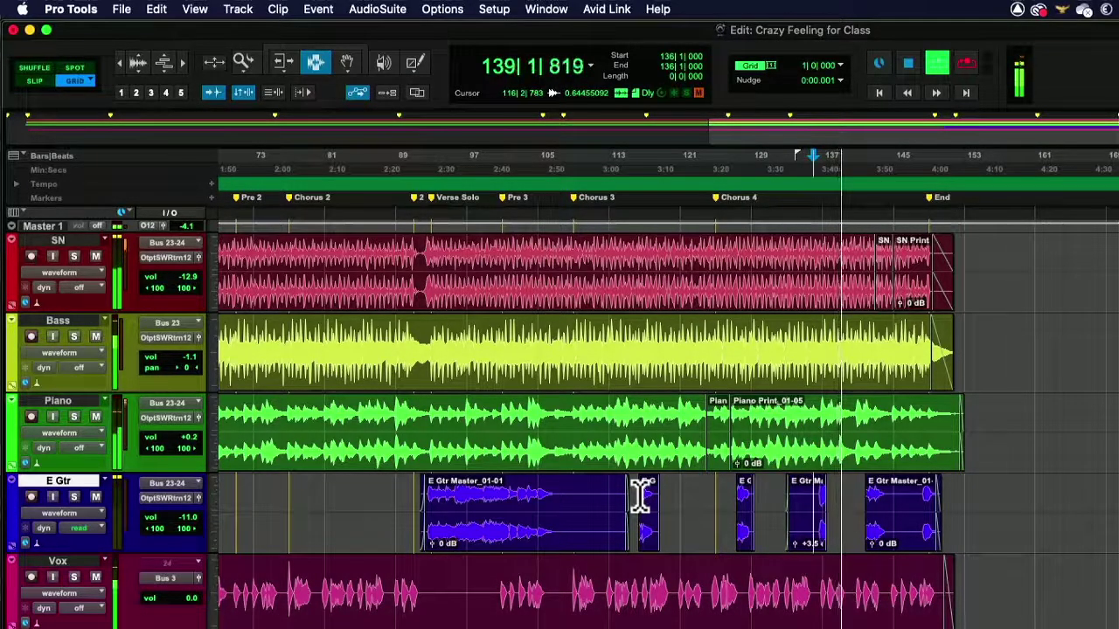
key(space)
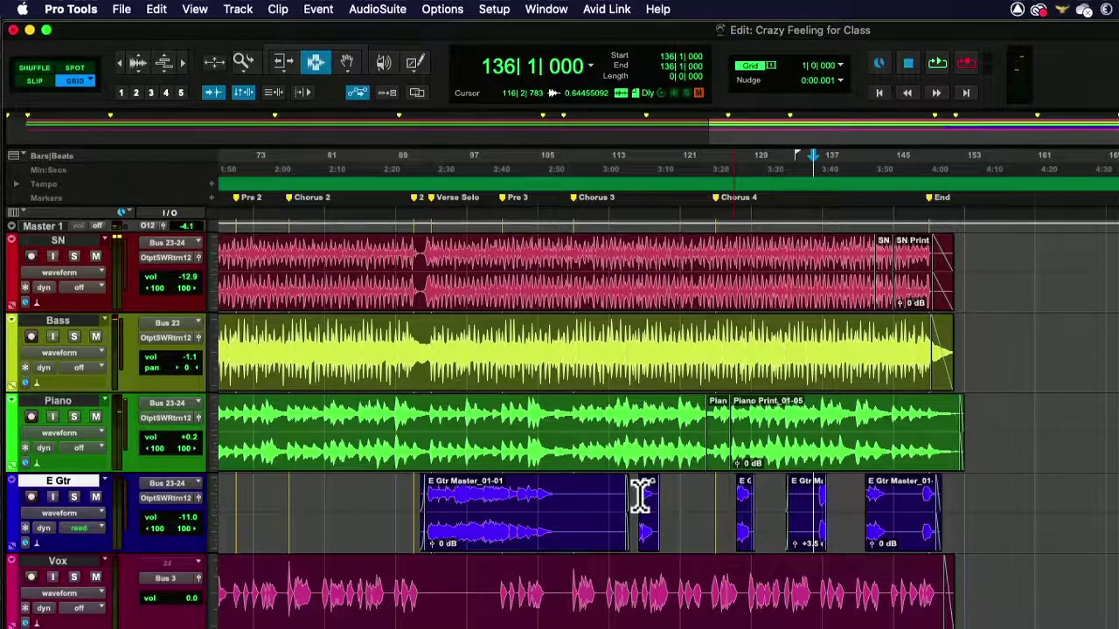
Insert a stereo EQ3 1-Band after the F6 on the E Gtr track and cut about 7.7 dB at 338.2 Hz.
key(super+equal)
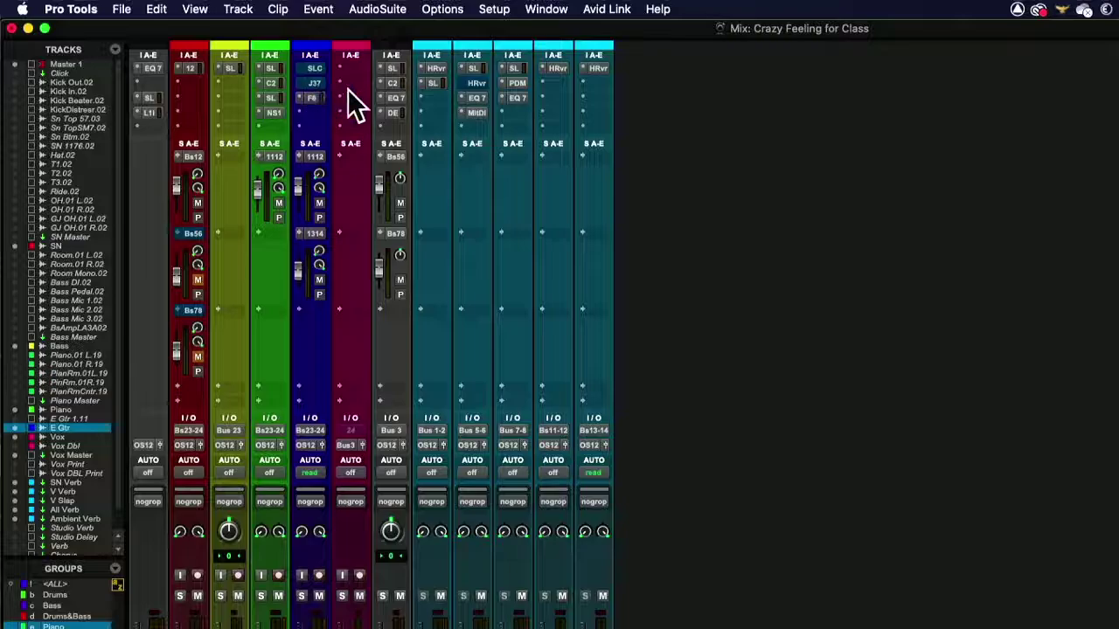
click(313, 98)
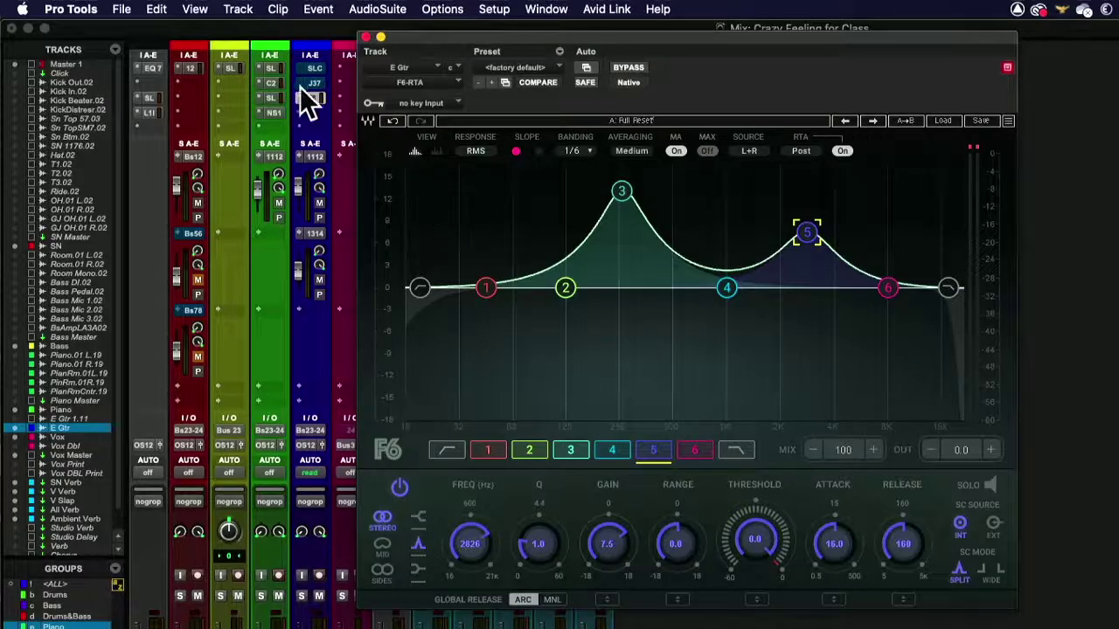
click(305, 115)
mouse_move(304, 116)
mouse_move(491, 116)
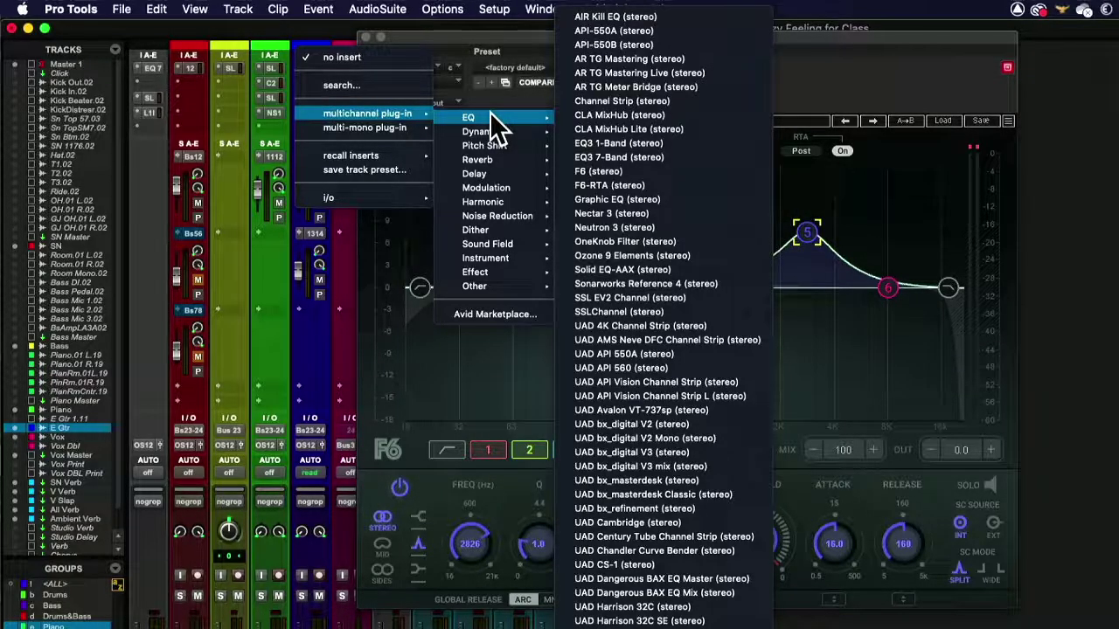
click(616, 144)
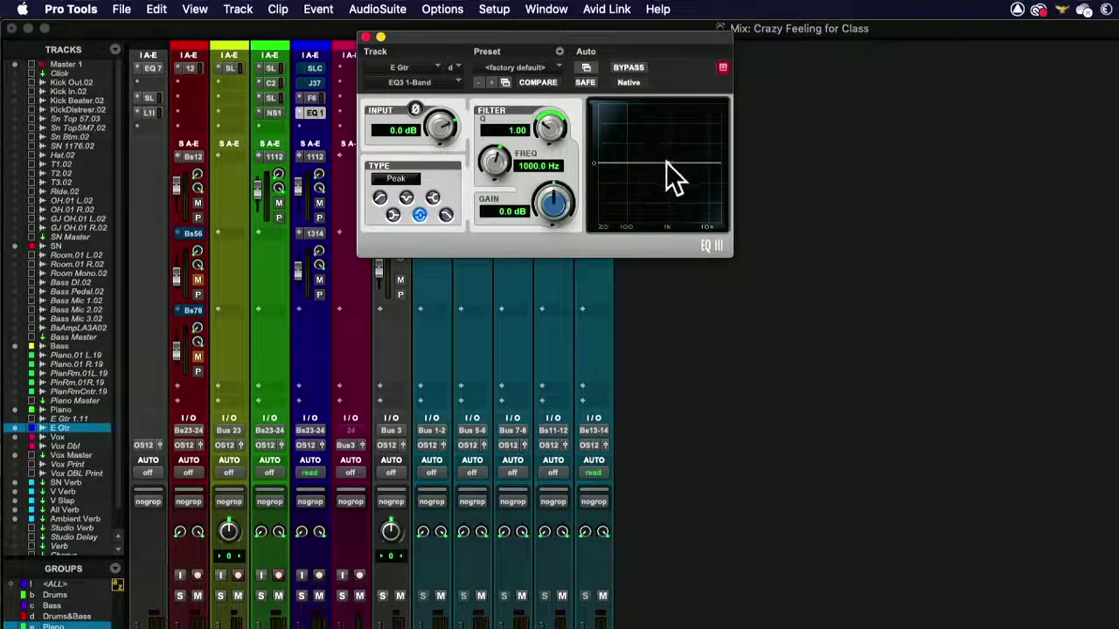
drag(666, 163, 647, 187)
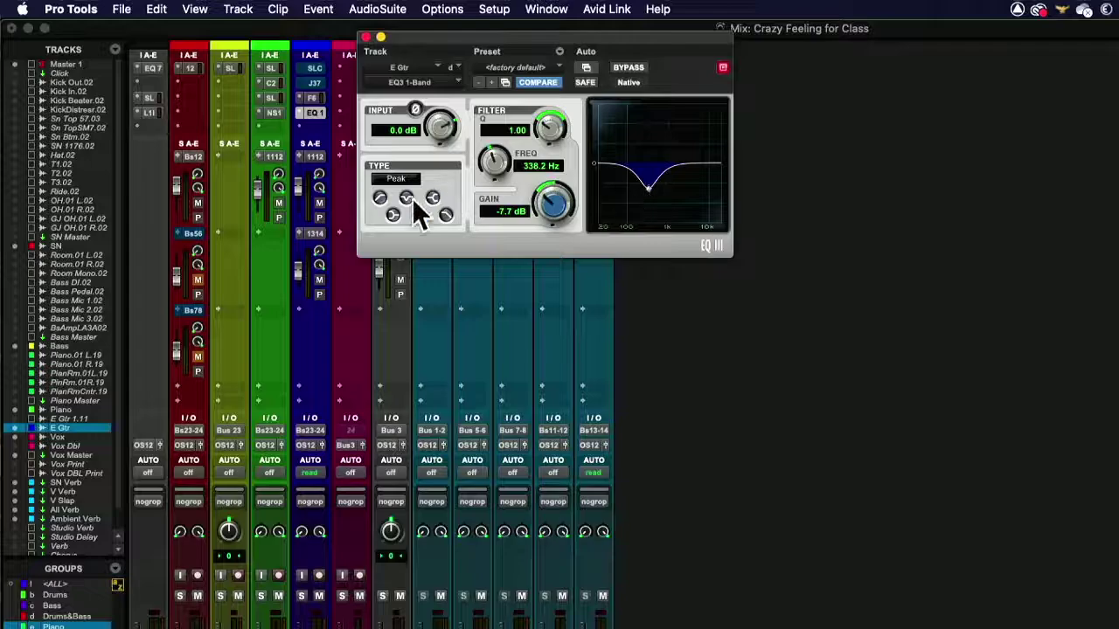
Compare the High-Pass and Low-Pass filter types at 338.2 Hz in the E Gtr track's one-band EQ.
click(380, 197)
click(446, 215)
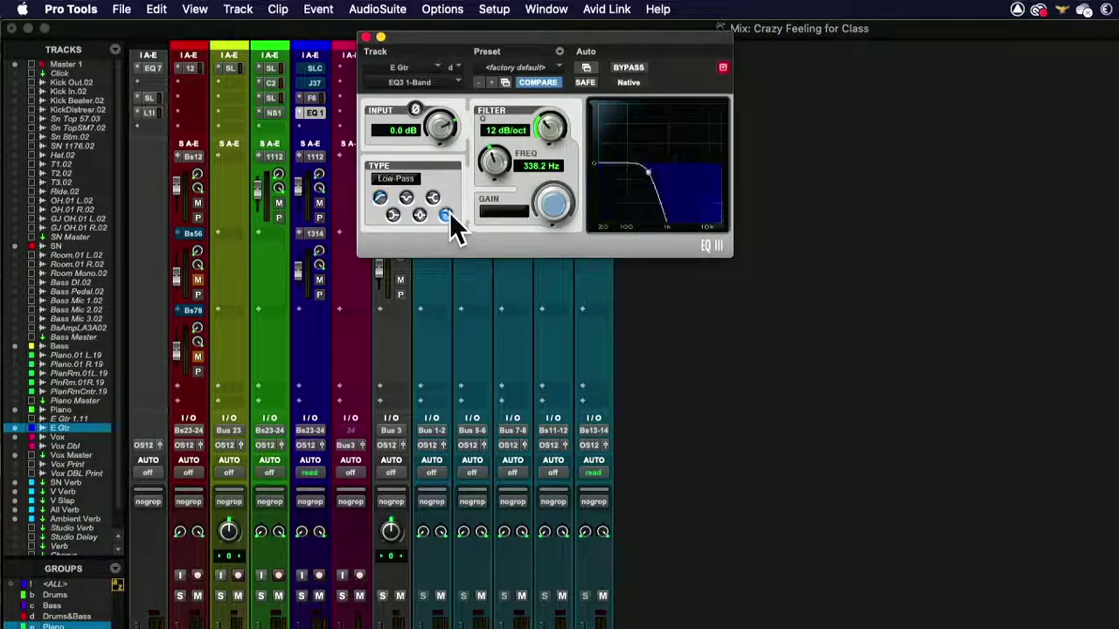
click(380, 198)
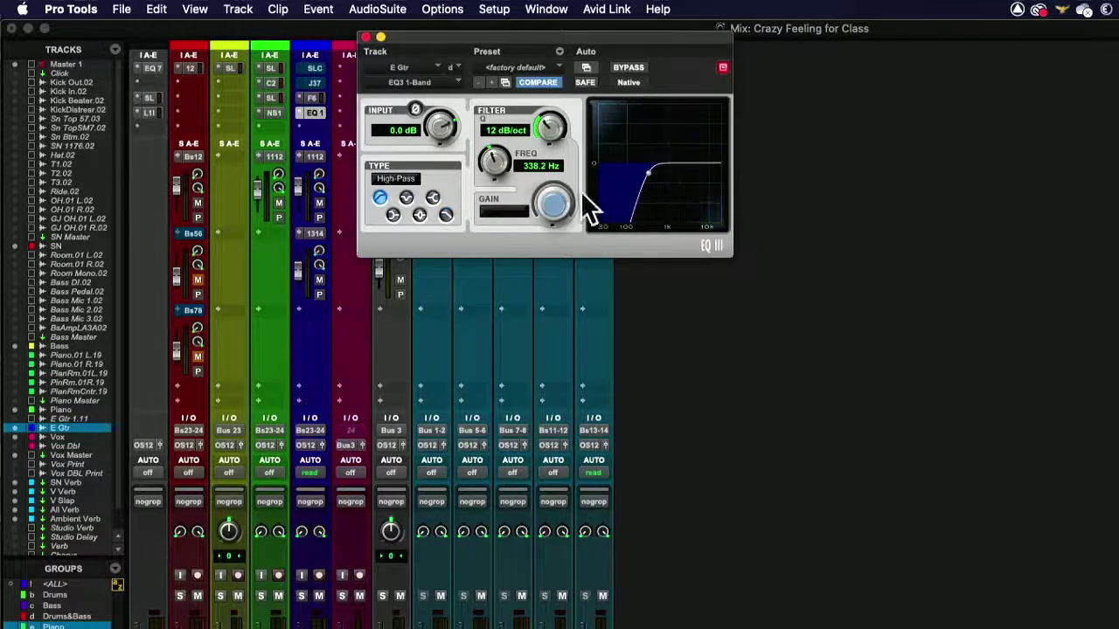
click(448, 214)
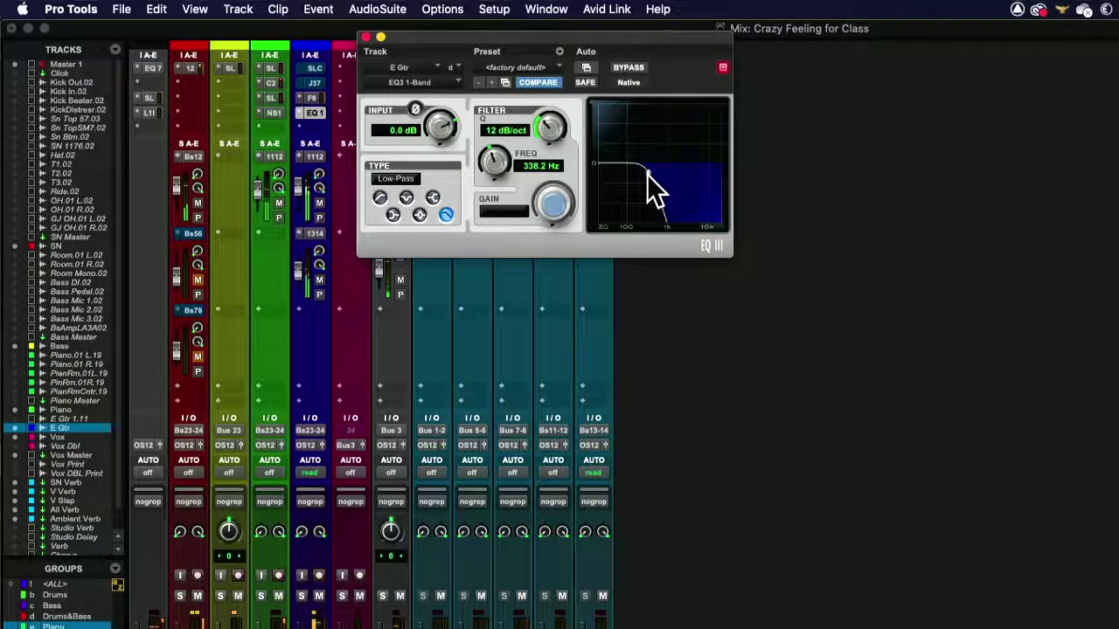
click(382, 198)
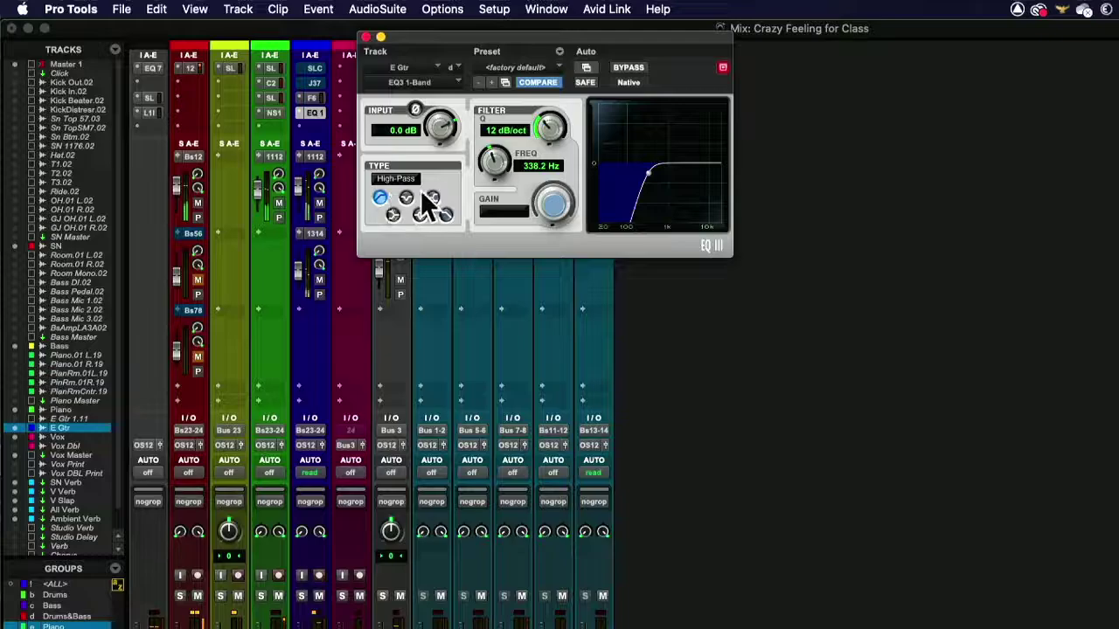
click(450, 213)
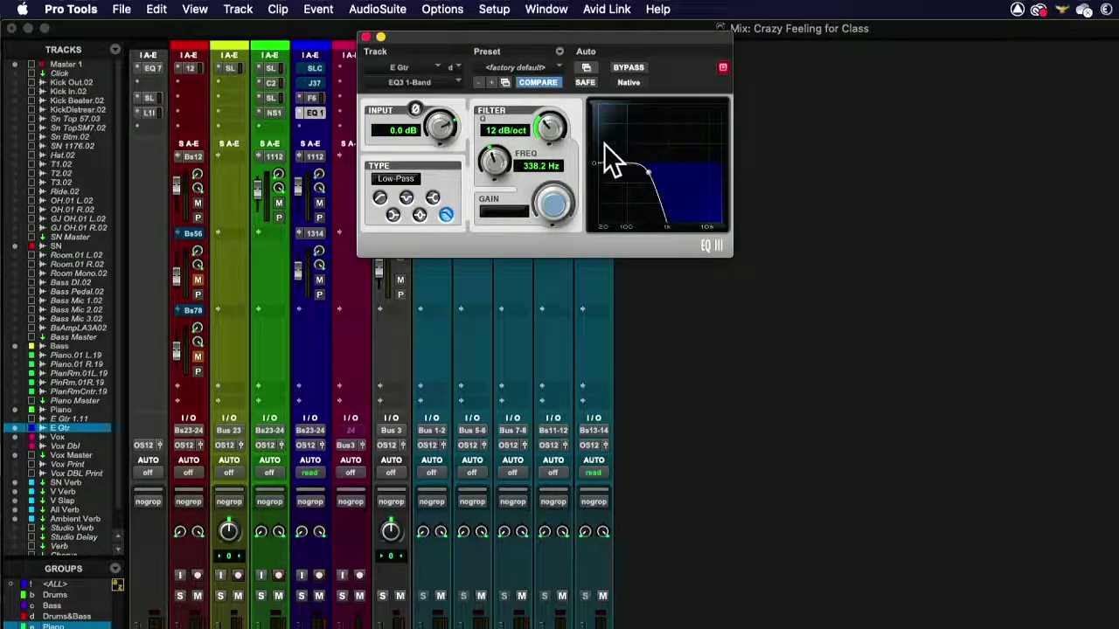
Change the one-band EQ's filter type to Notch and move its frequency to about 678 Hz.
click(407, 198)
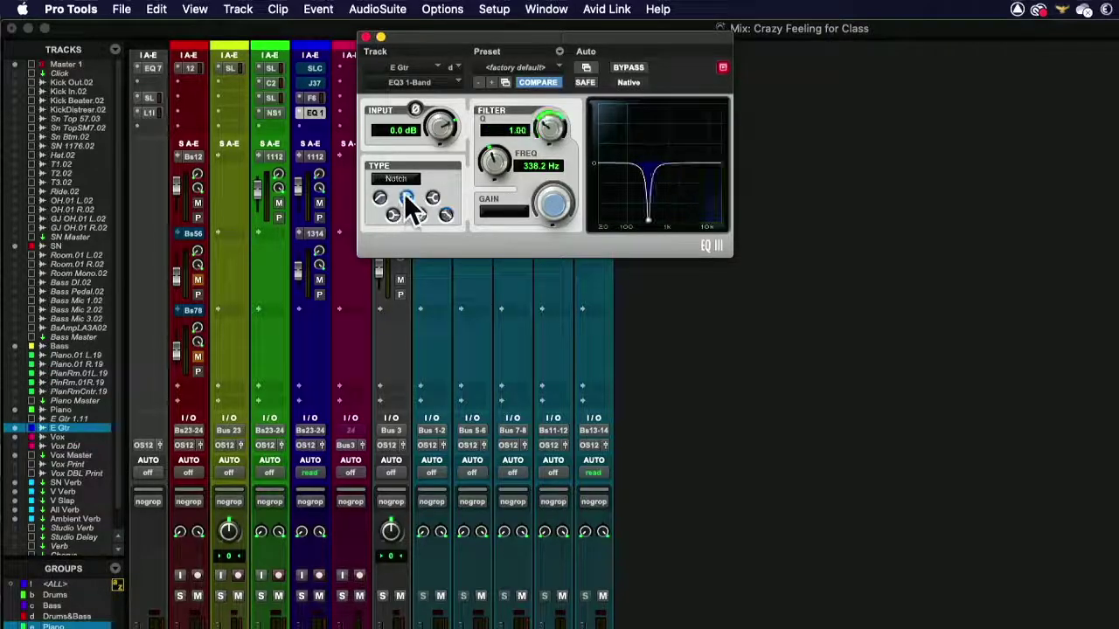
mouse_move(651, 218)
mouse_down()
mouse_move(661, 184)
mouse_move(671, 199)
mouse_move(662, 223)
mouse_up()
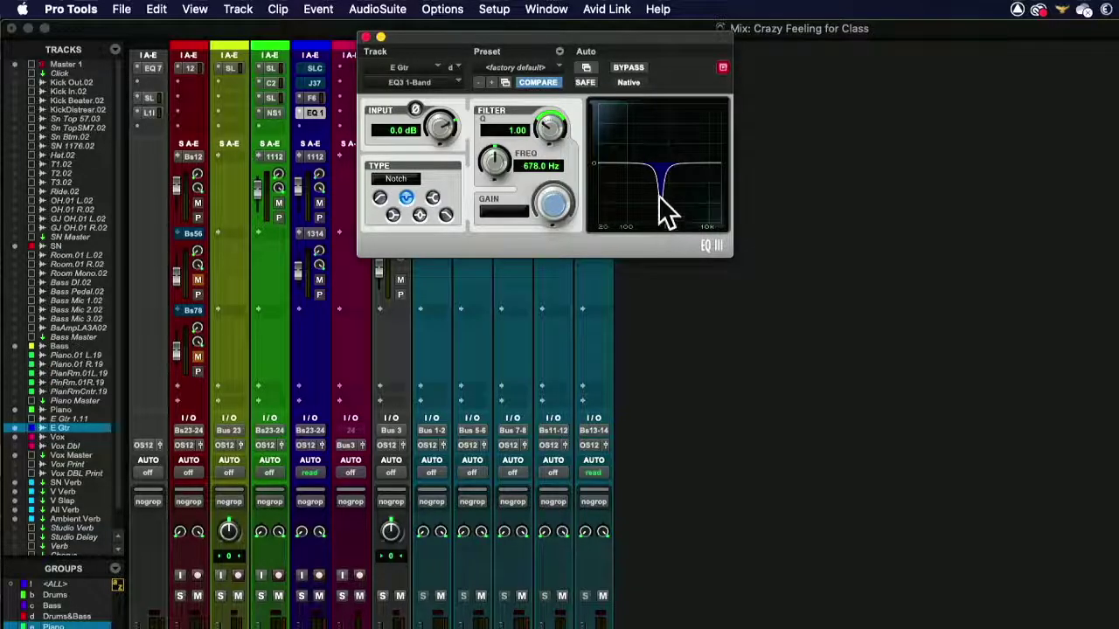